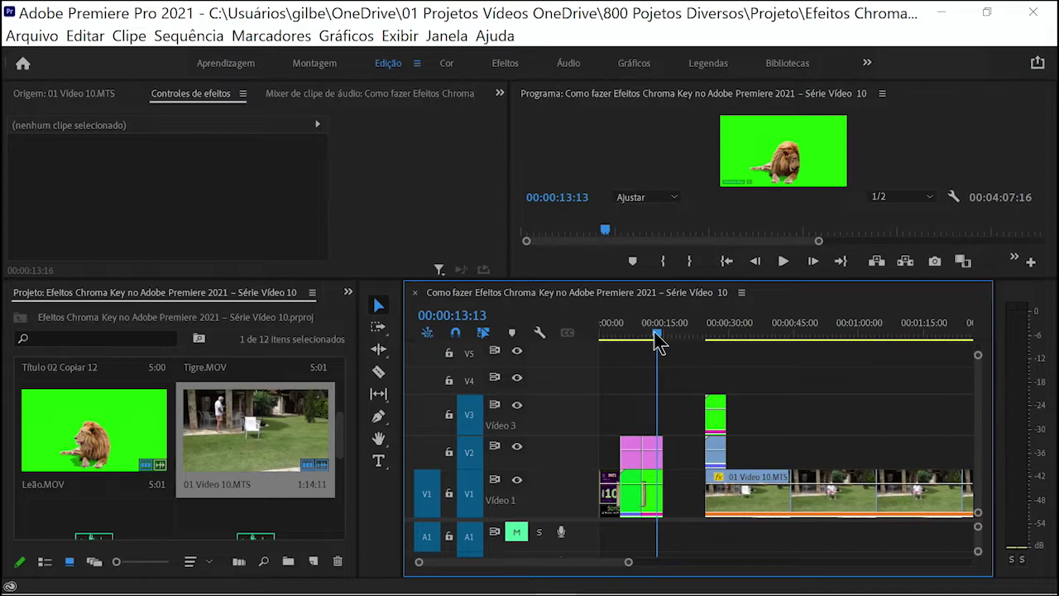
Scrub the sequence back to the tiger-and-lion frame and load 01 Video 10.MTS in the Source monitor.
drag(658, 335, 792, 335)
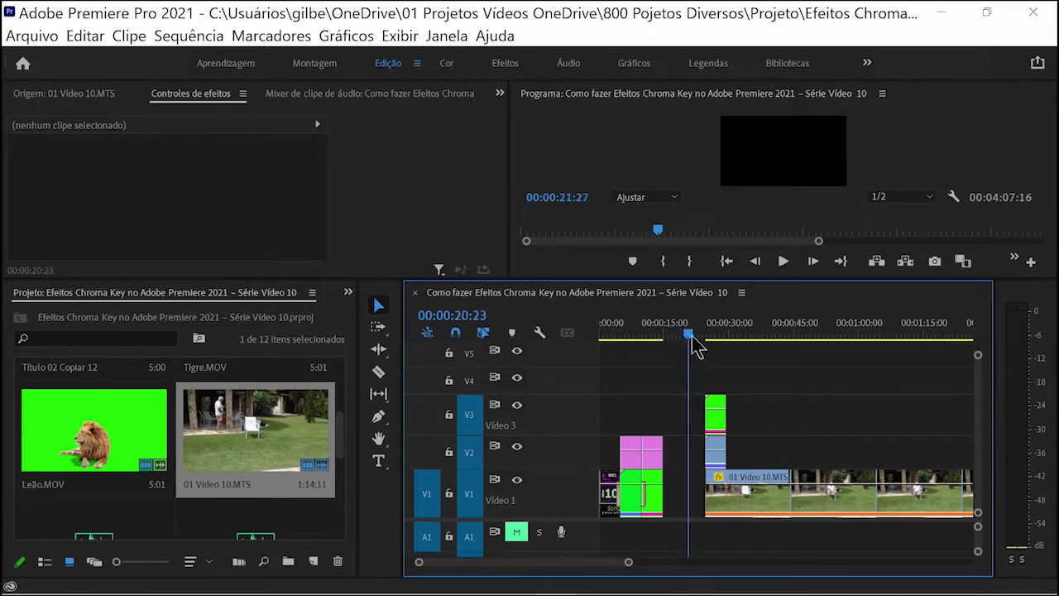
scroll(582, 571, down, 3)
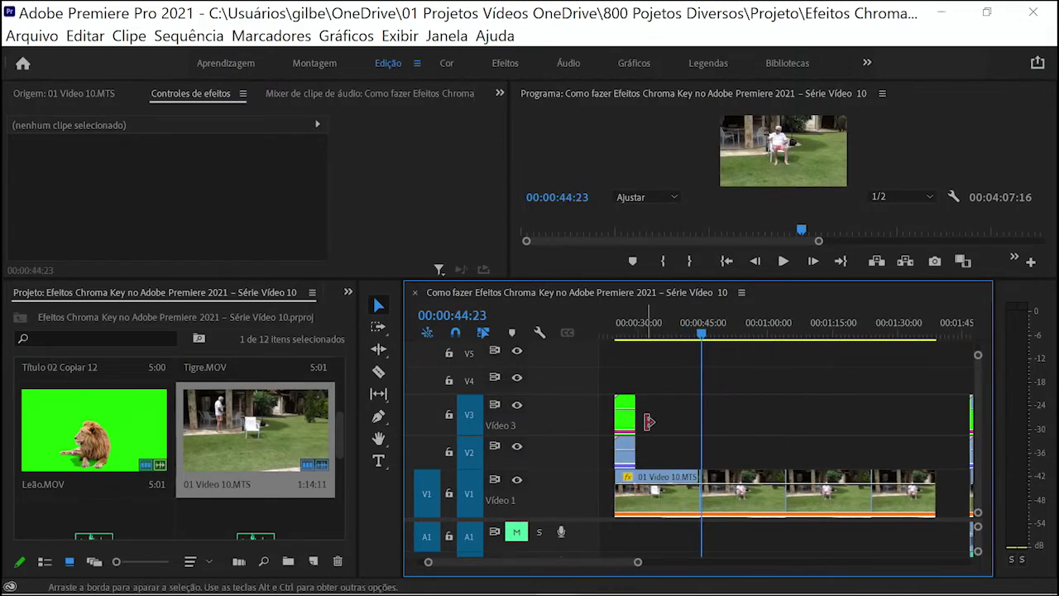
drag(703, 334, 628, 368)
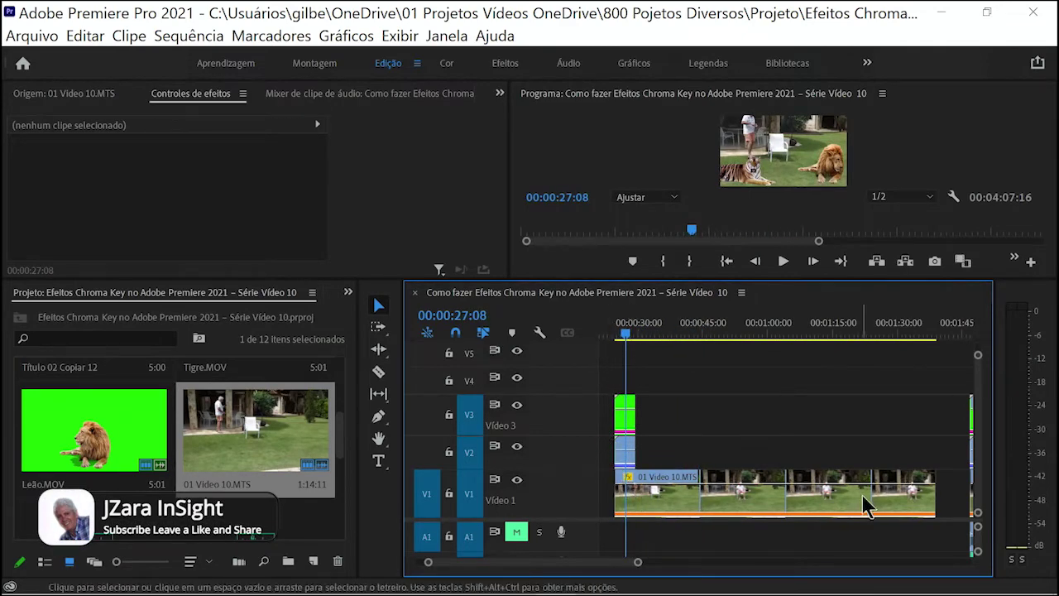
double_click(271, 435)
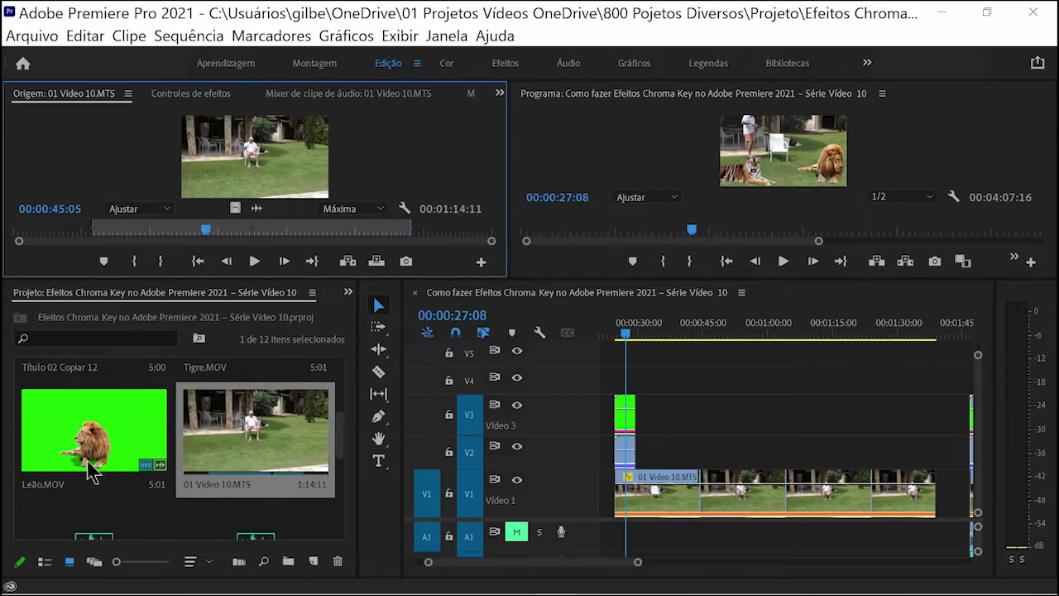
Load Leão.MOV in the Source monitor and select the lion and tiger clips on V3 and V2.
double_click(106, 410)
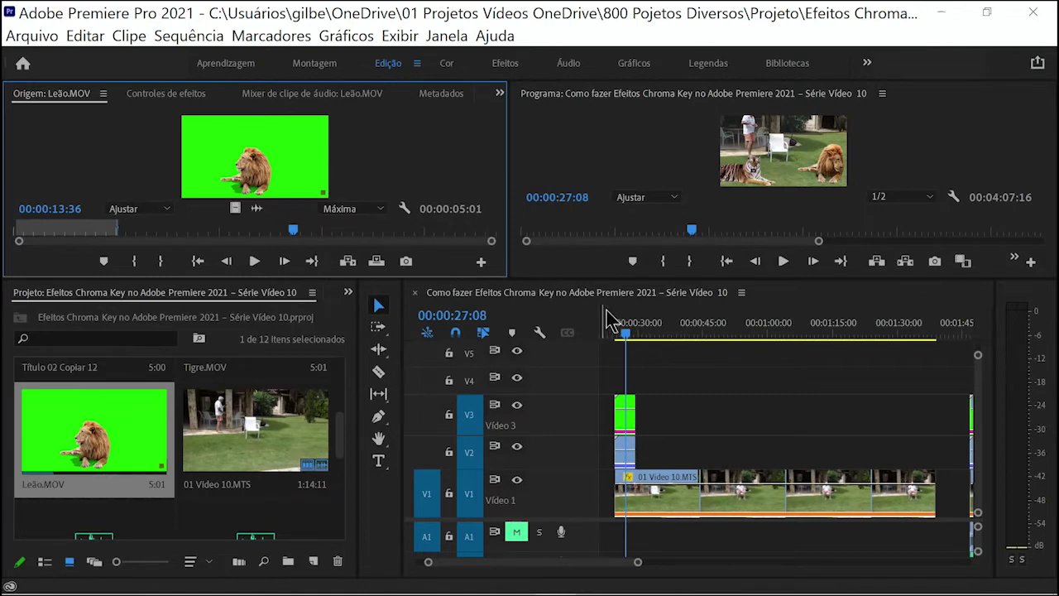
drag(629, 334, 629, 334)
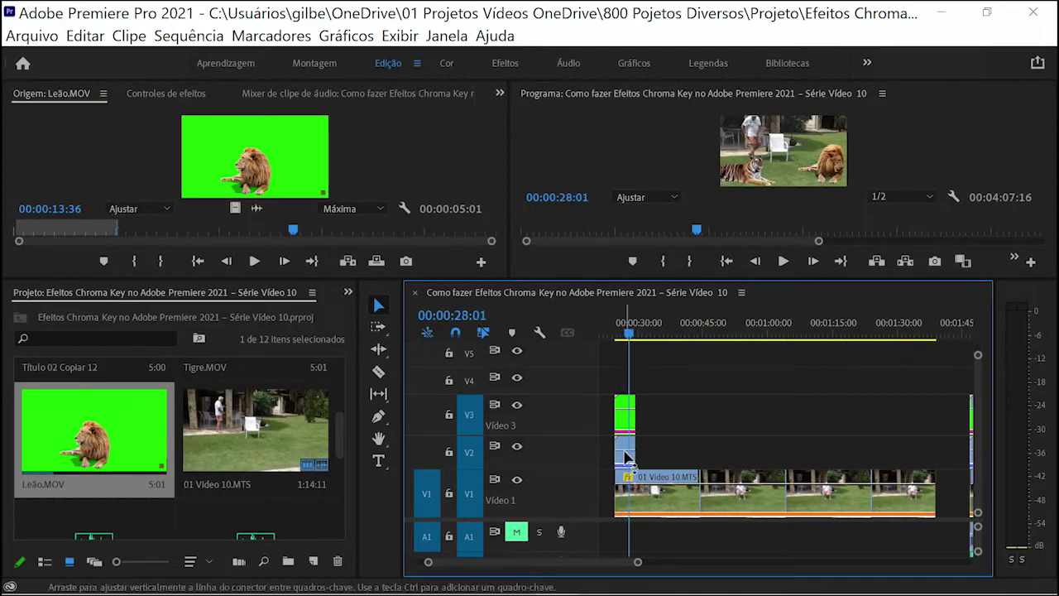
click(627, 413)
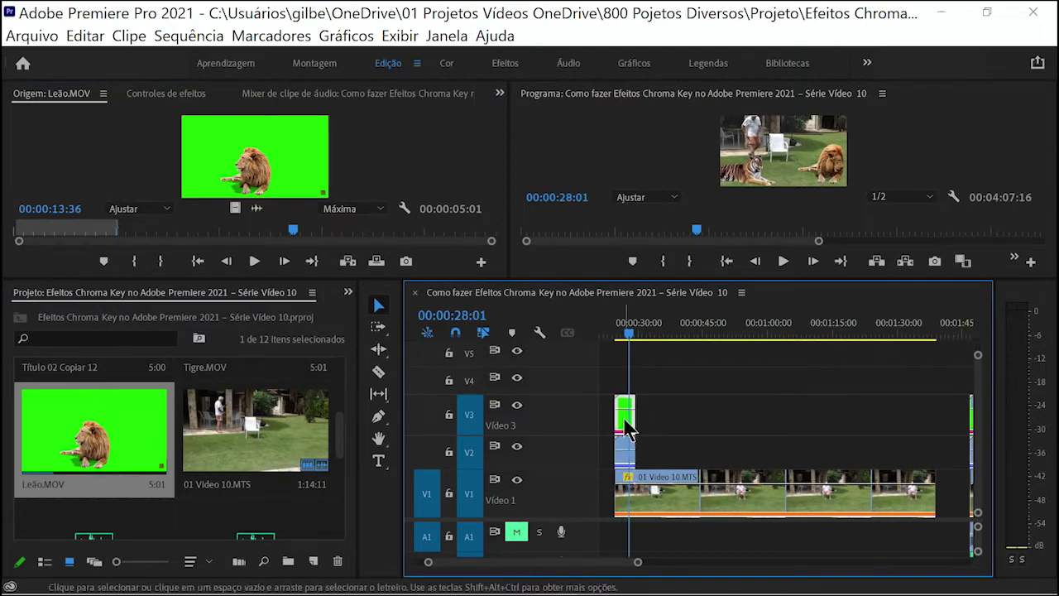
click(626, 454)
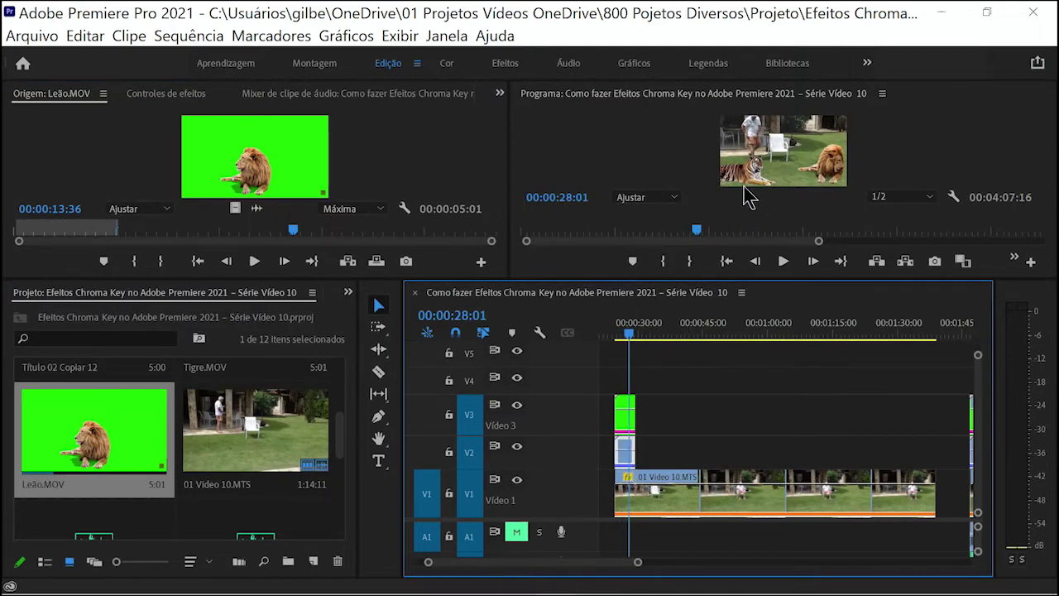
Maximize the Program monitor to inspect the keyed composite, then restore the layout.
click(650, 182)
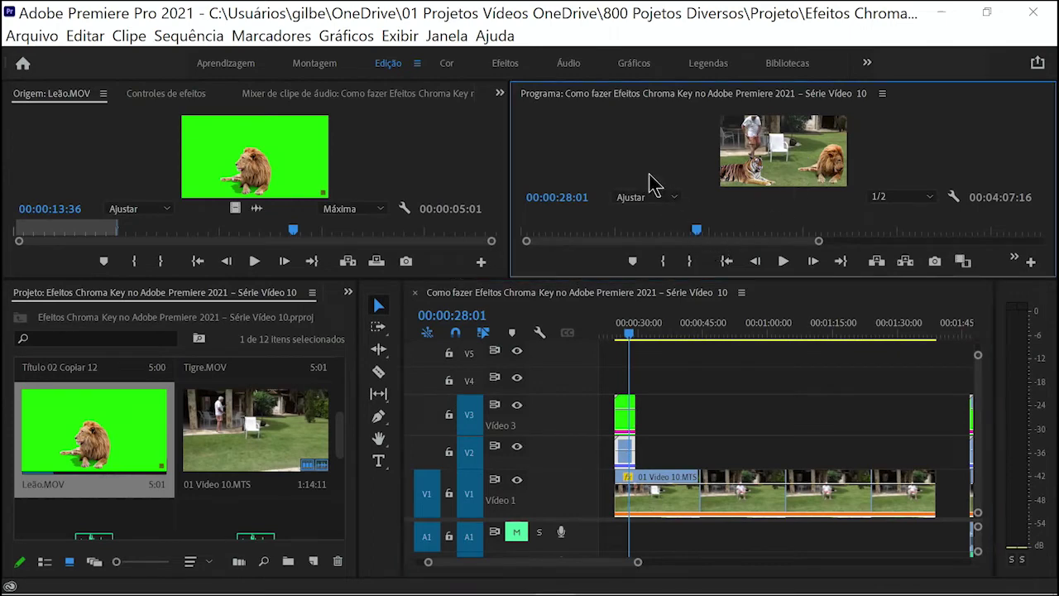
key(grave)
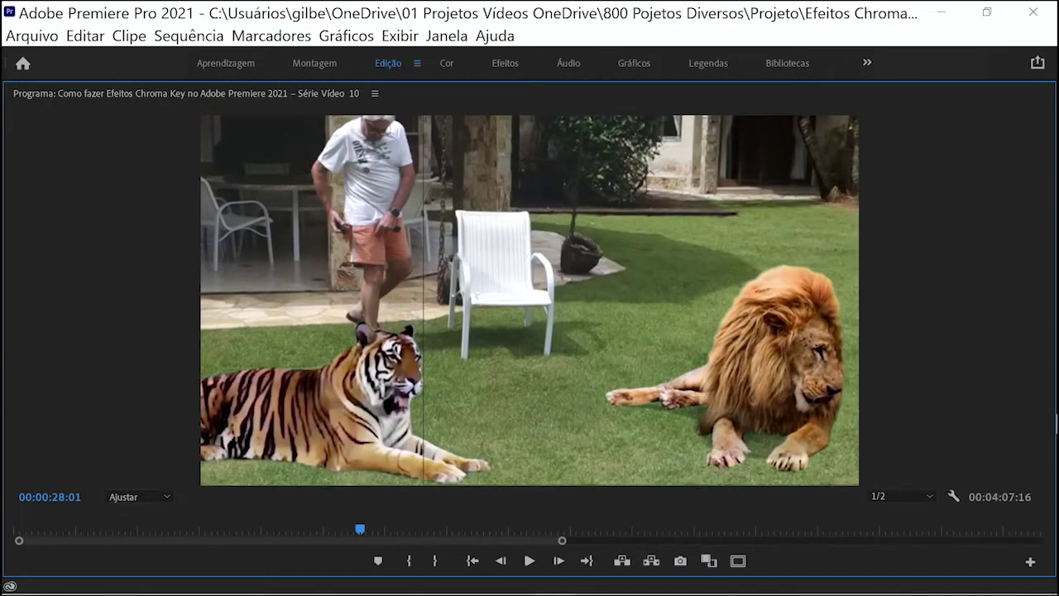
key(grave)
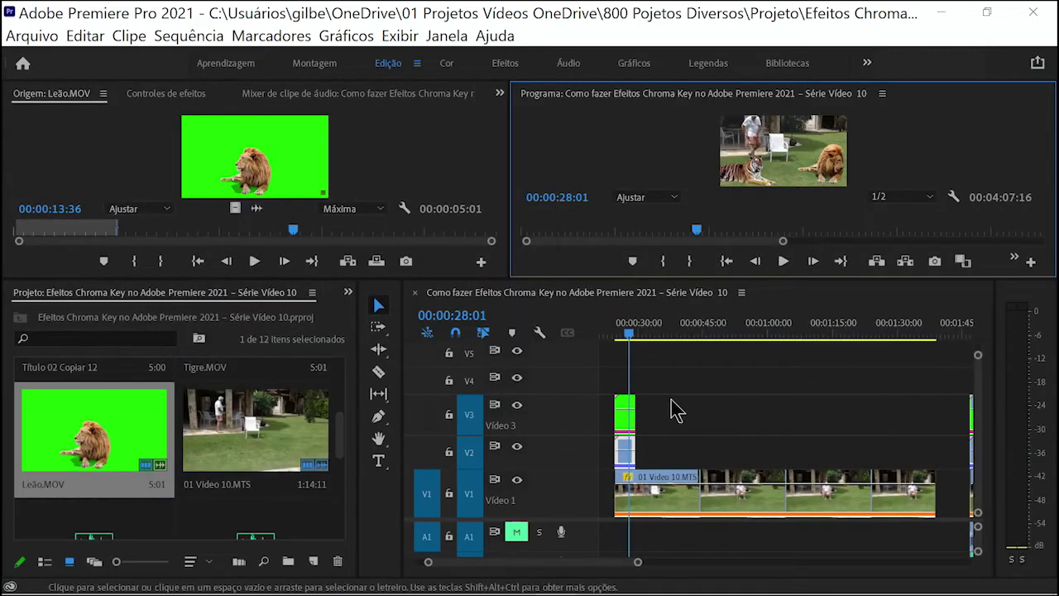
Maximize the Timeline and make tracks V2 and V3 taller.
drag(630, 334, 644, 335)
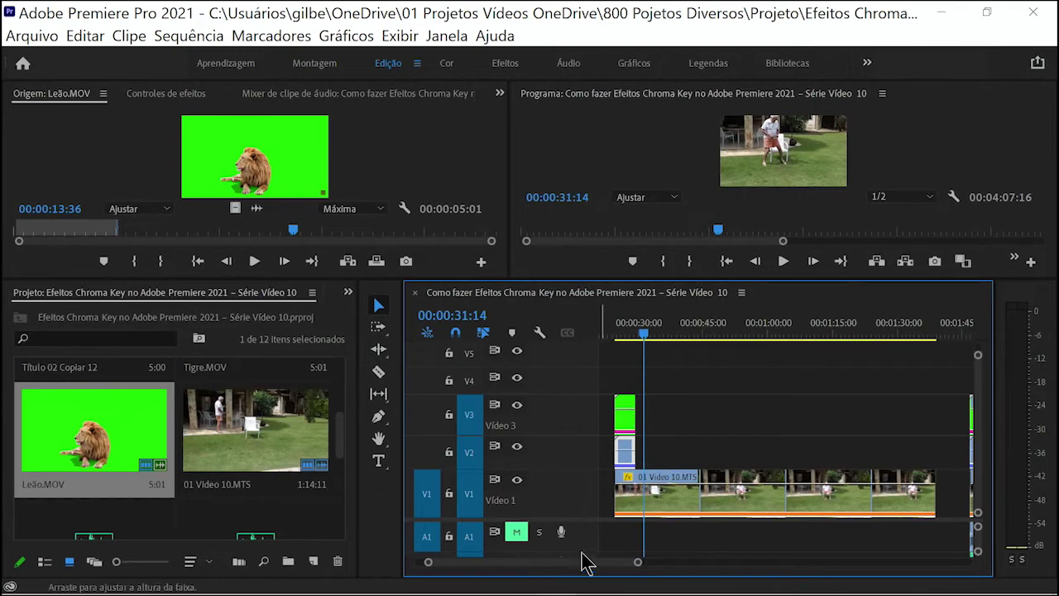
click(716, 423)
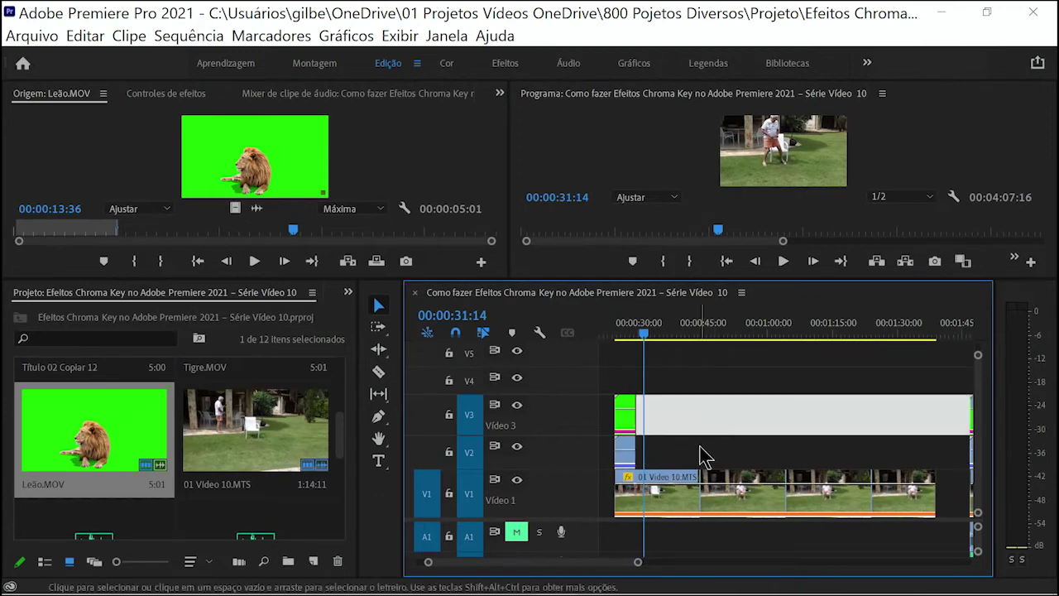
key(grave)
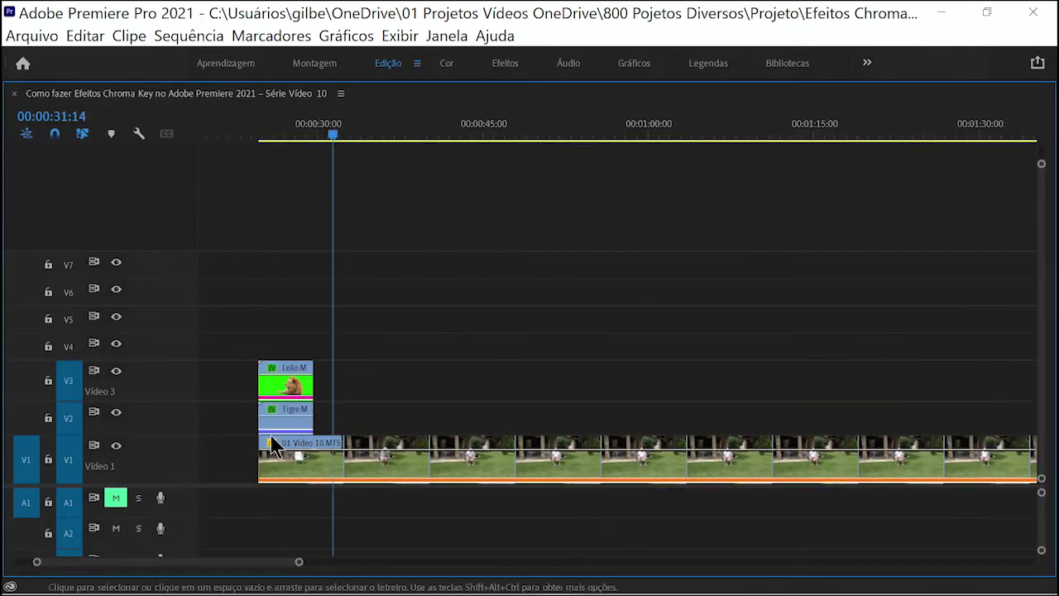
click(281, 418)
drag(179, 402, 179, 385)
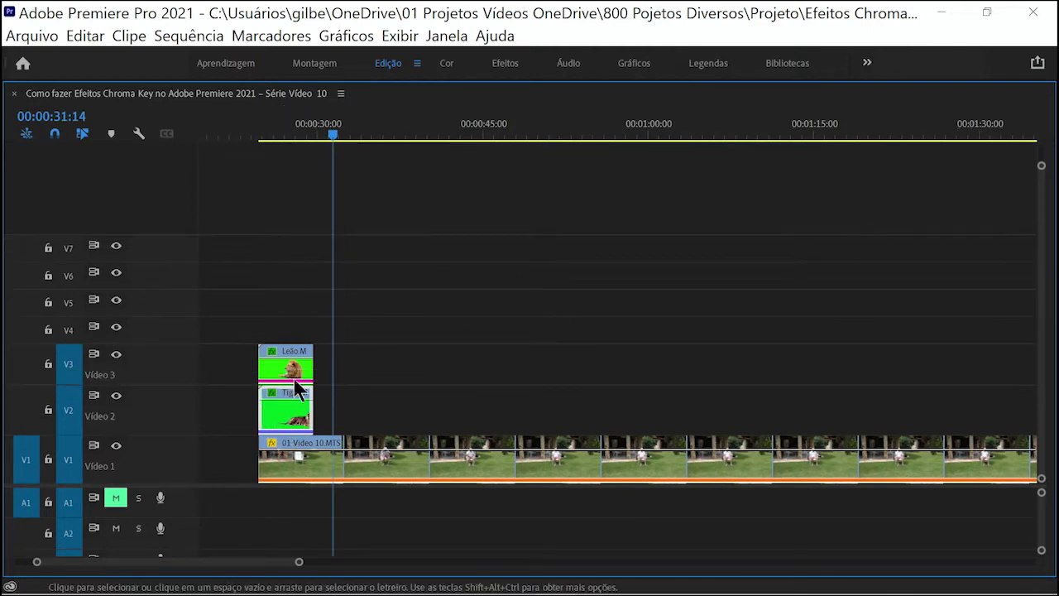
drag(182, 342, 182, 335)
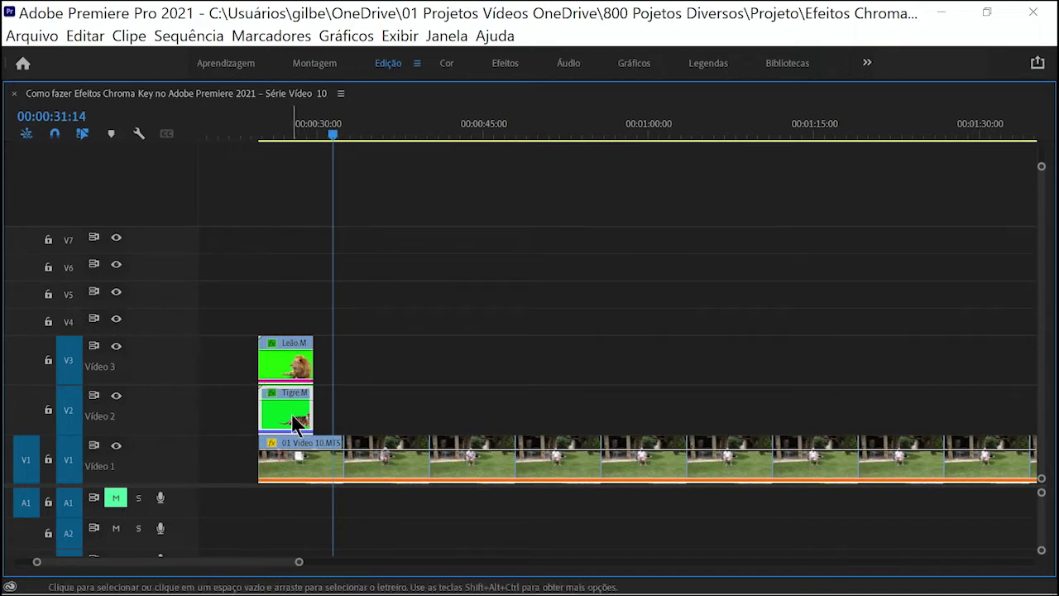
Duplicate the tiger clip on V2 and the lion clip on V3 right after the originals.
key(Down)
drag(292, 413, 356, 415)
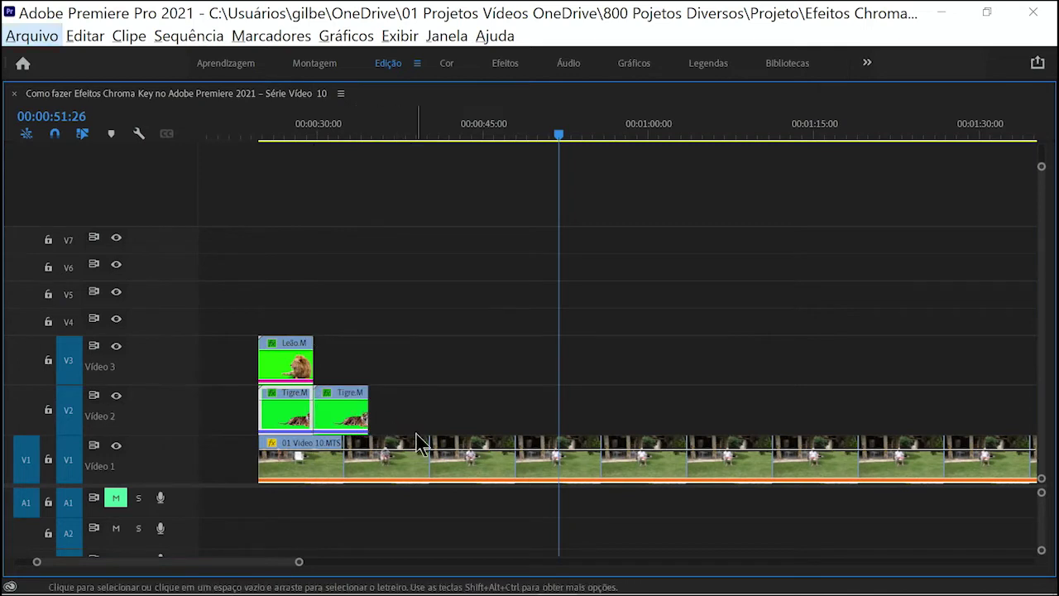
click(225, 370)
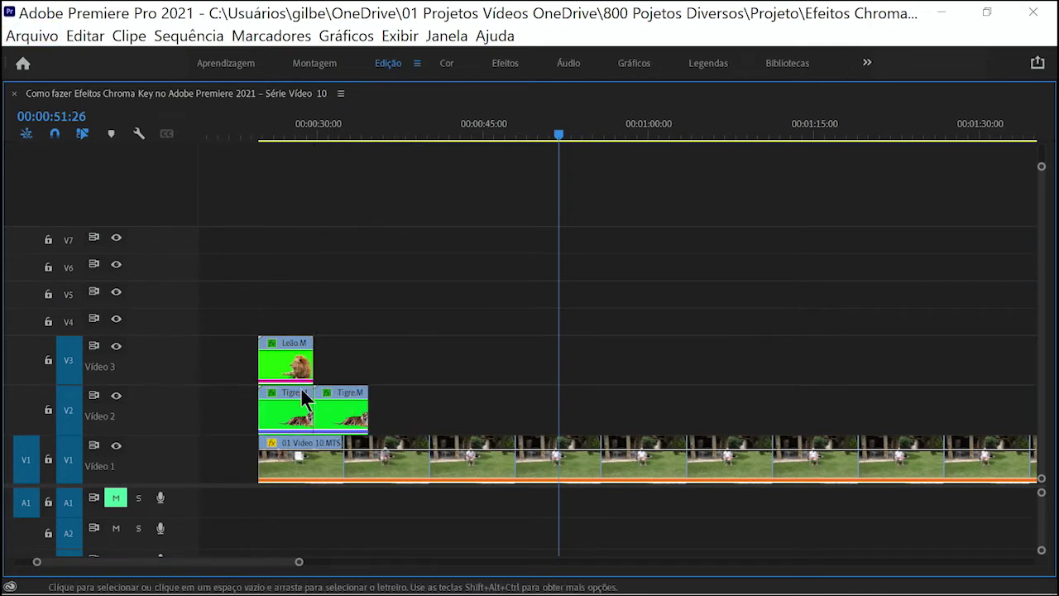
drag(293, 361, 352, 364)
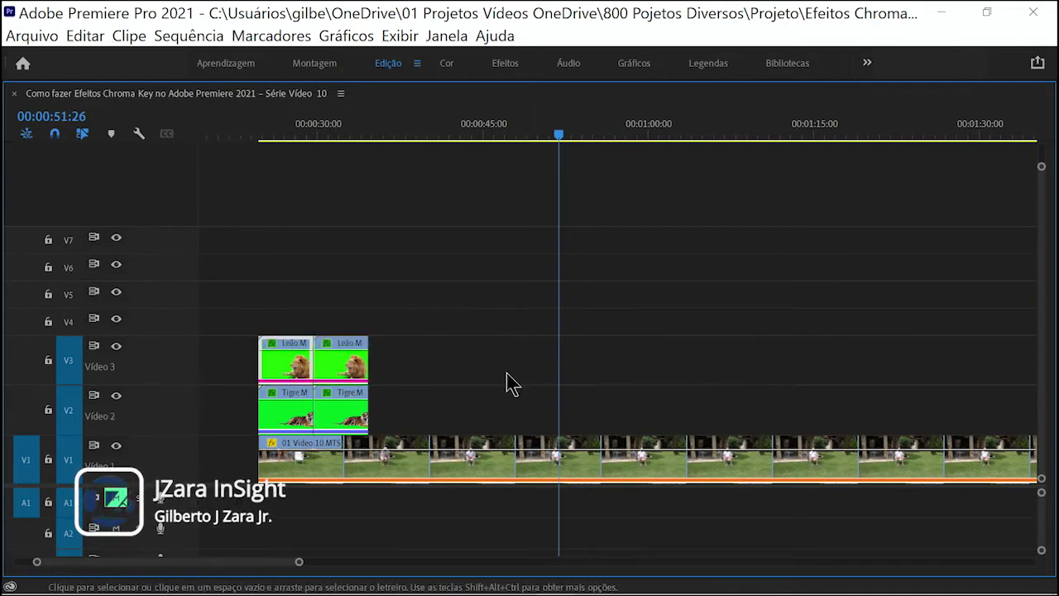
Reverse the speed of the second tiger clip on V2 via Velocidade/duração.
click(354, 423)
right_click(354, 423)
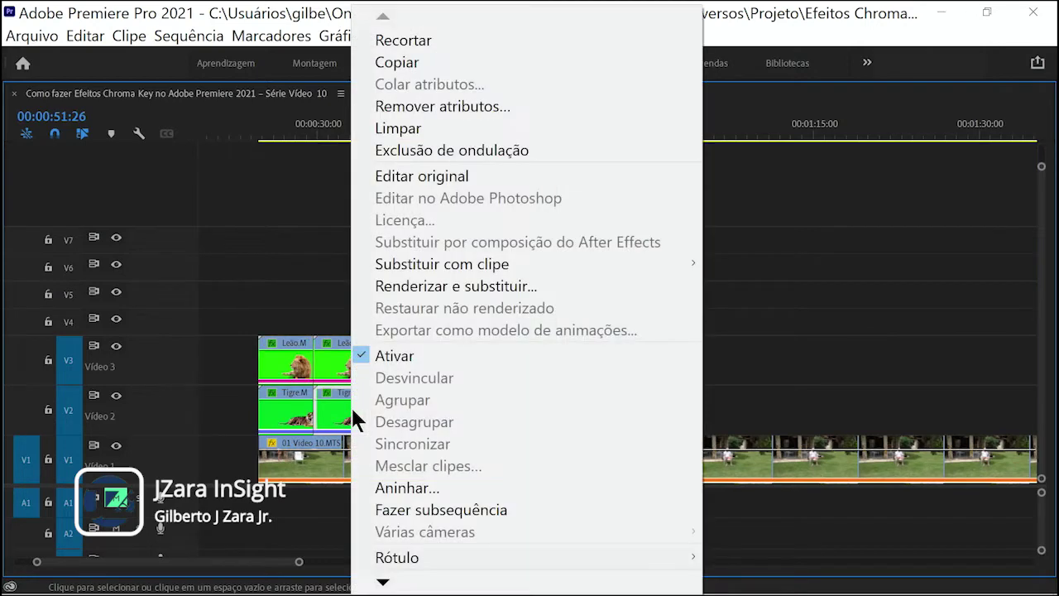
scroll(396, 565, down, 1)
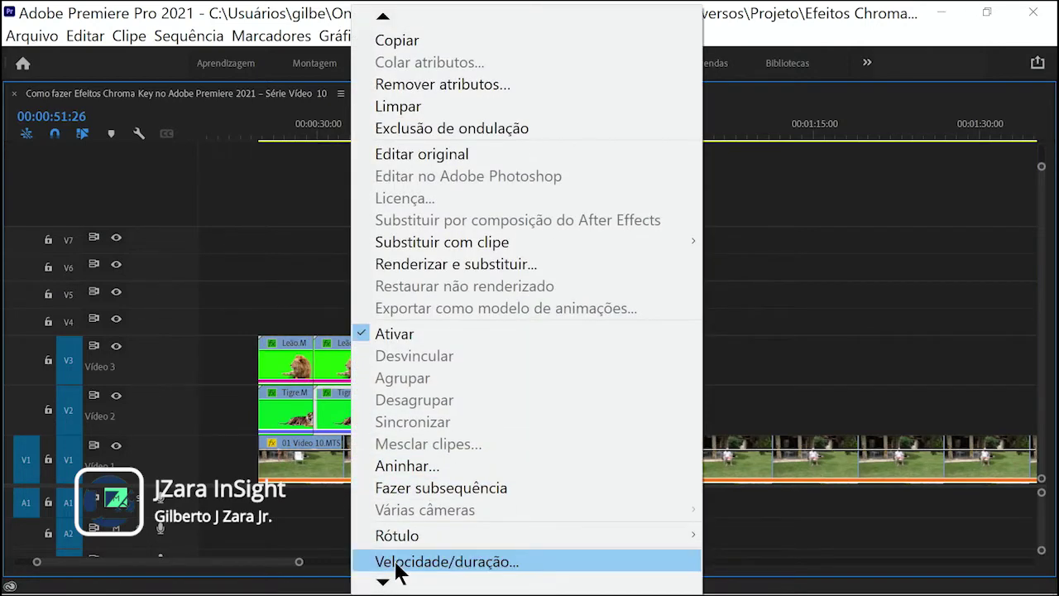
click(396, 563)
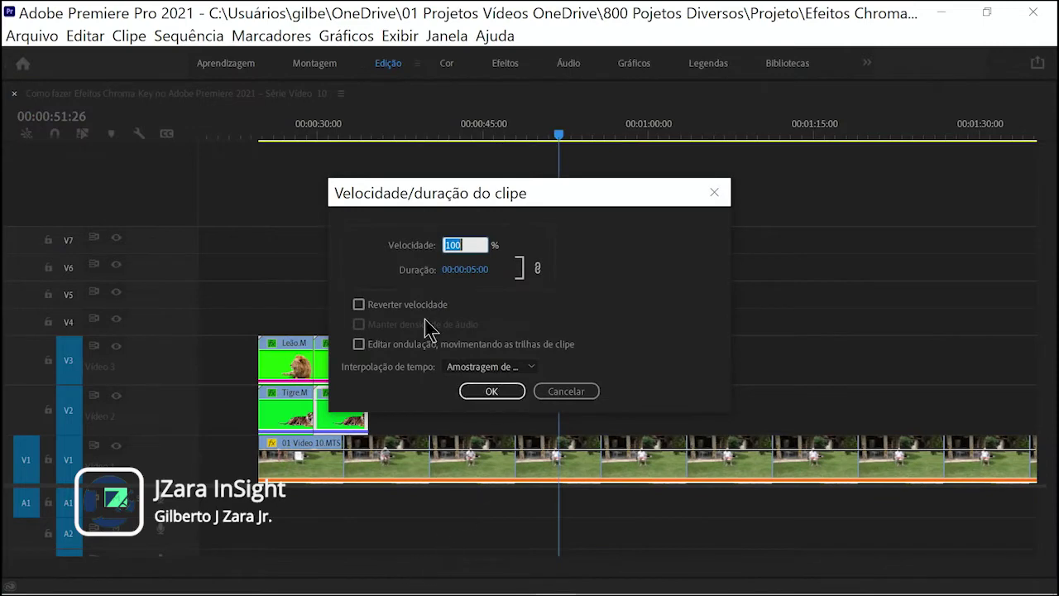
click(359, 304)
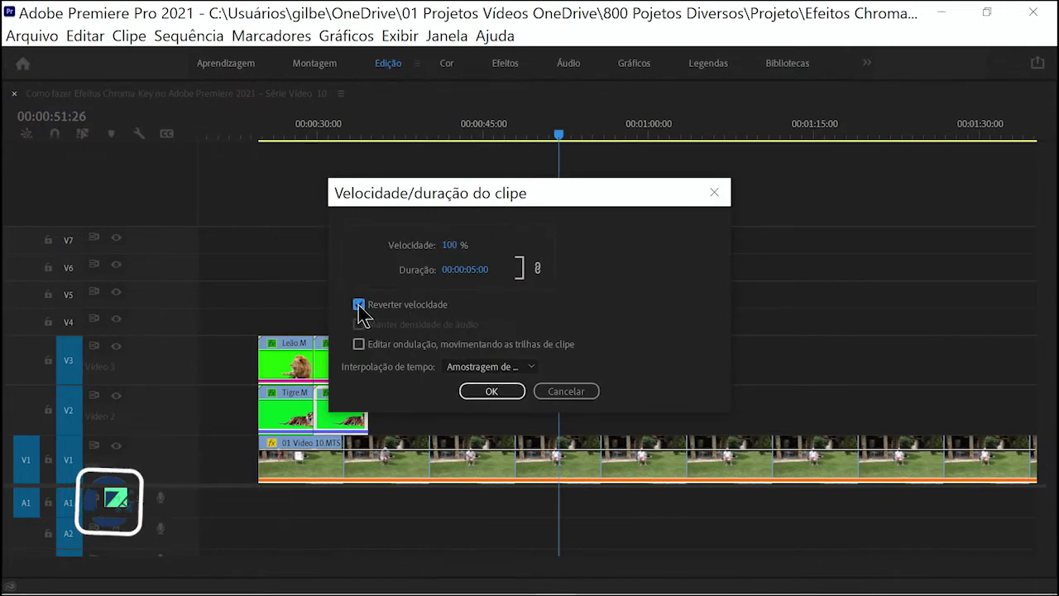
click(482, 393)
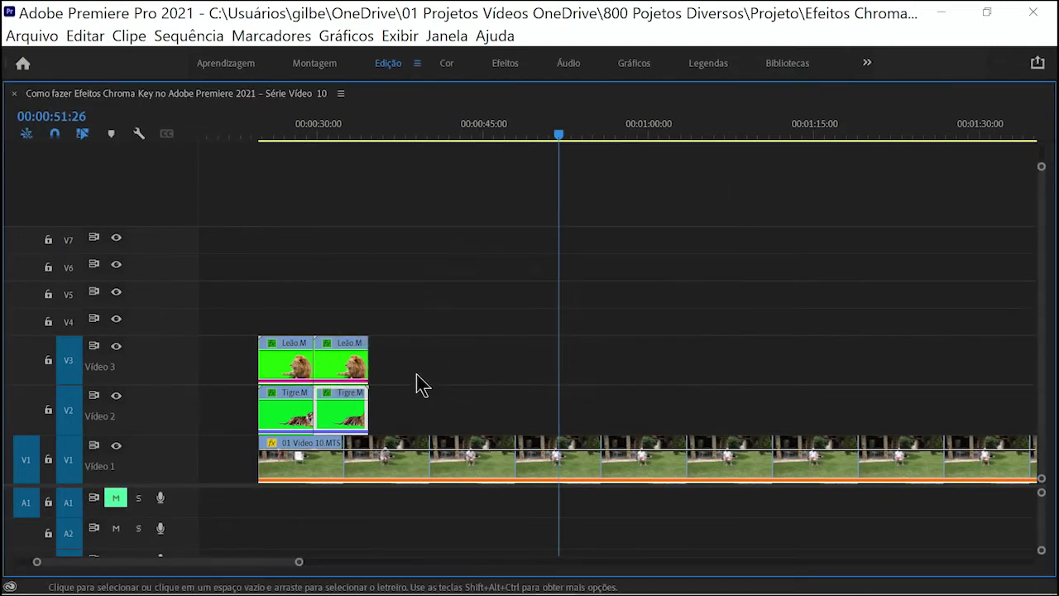
Reverse the speed of the second lion clip on V3 the same way.
click(357, 369)
right_click(358, 369)
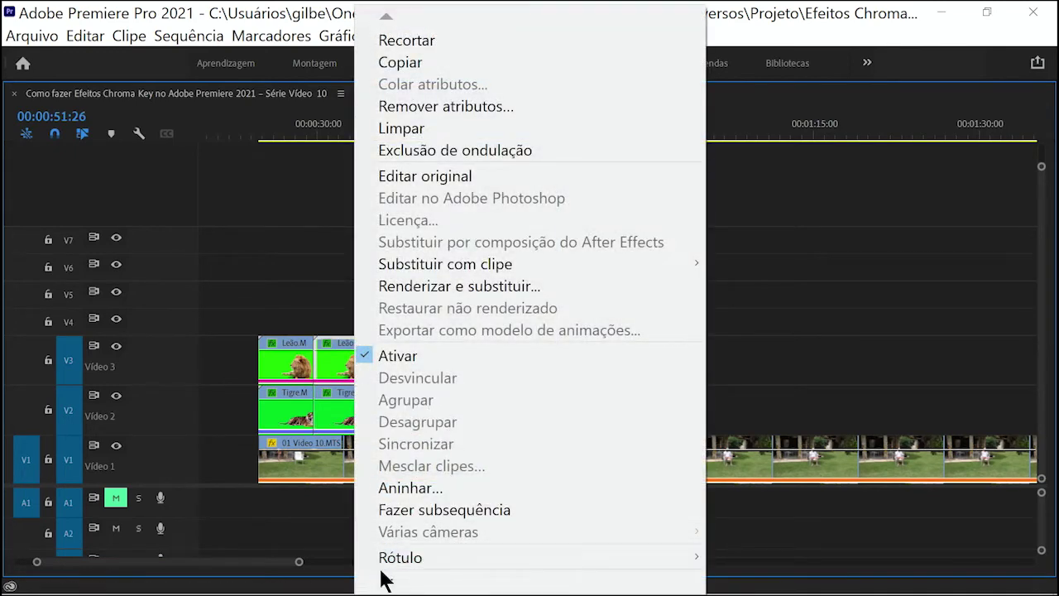
mouse_move(384, 579)
click(416, 540)
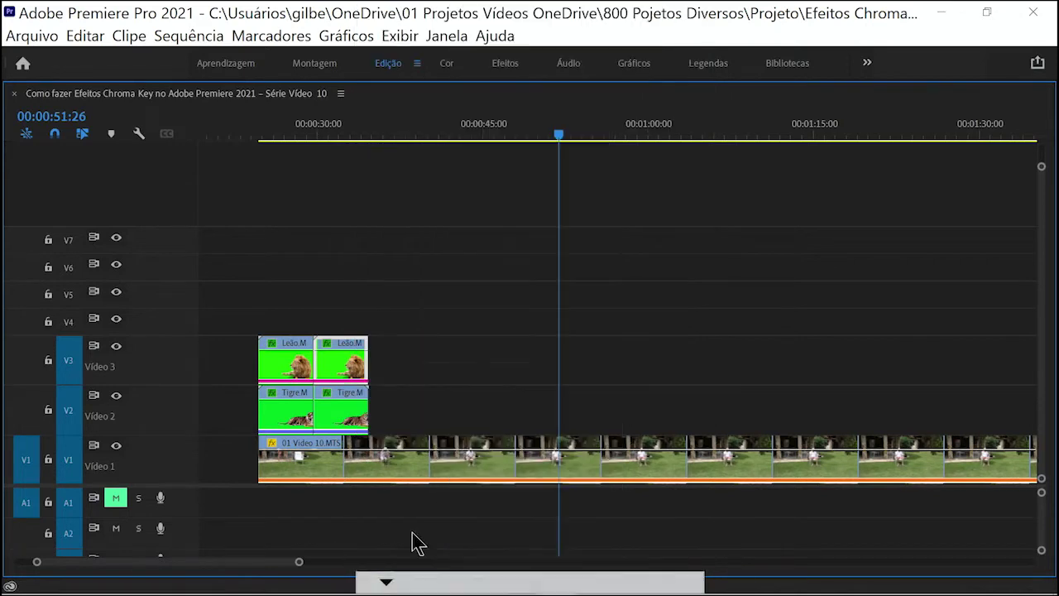
click(358, 305)
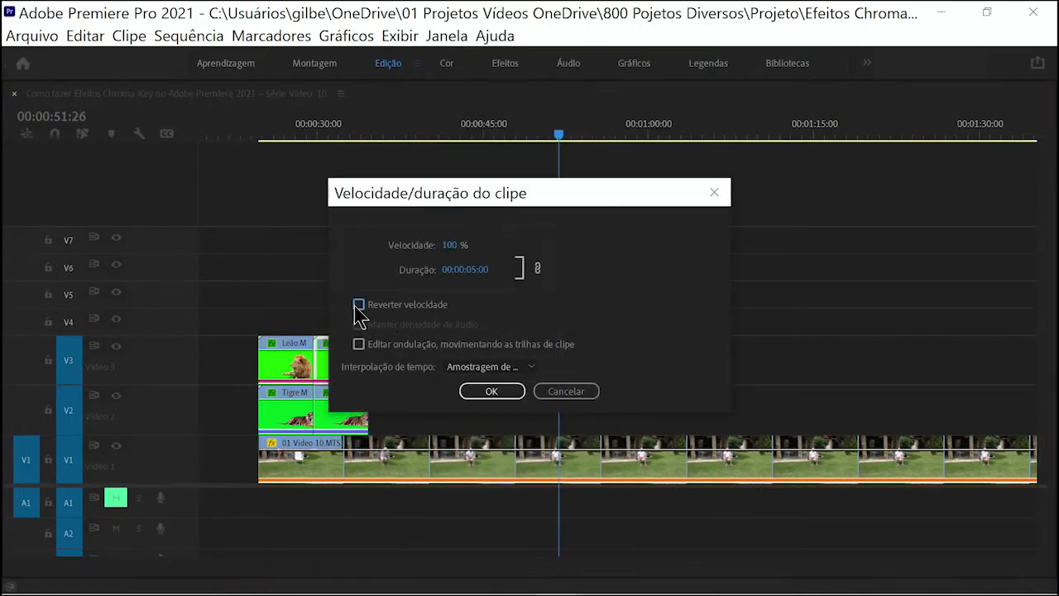
click(484, 392)
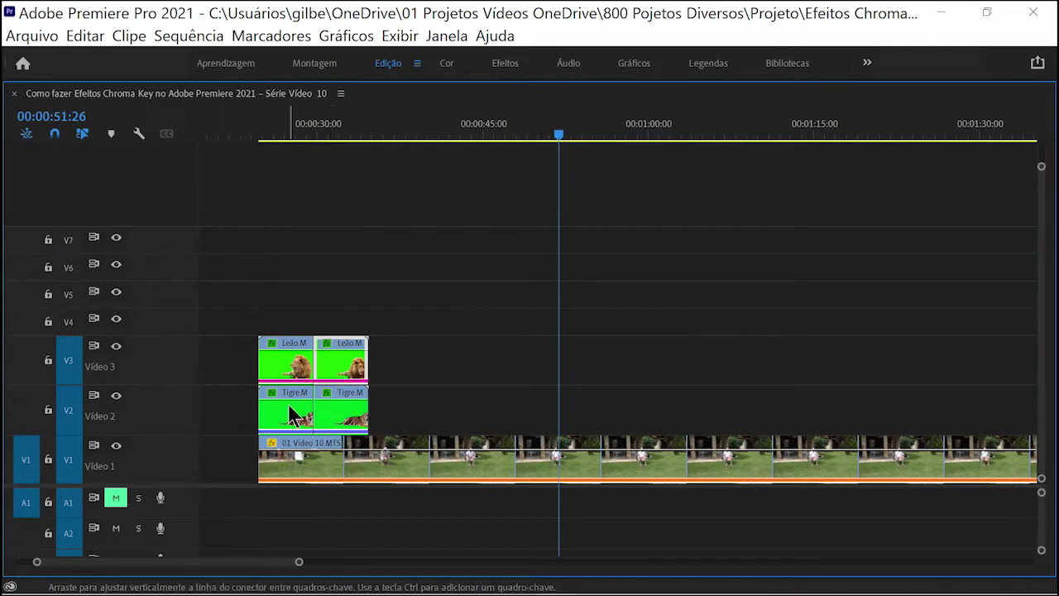
Duplicate the third and fourth tiger clips to the end of Video 2.
scroll(259, 567, down, 2)
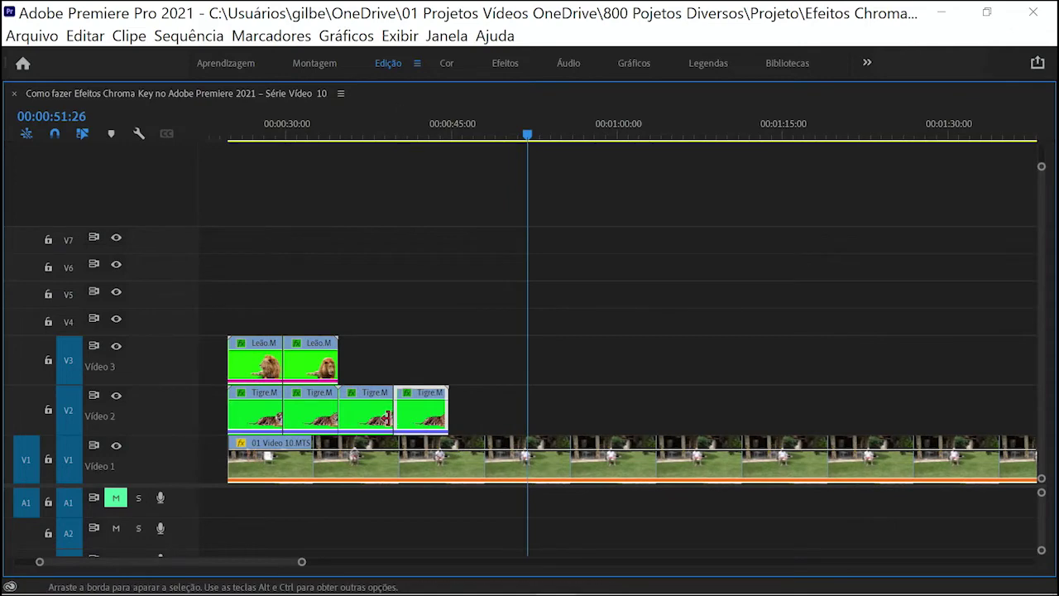
click(361, 422)
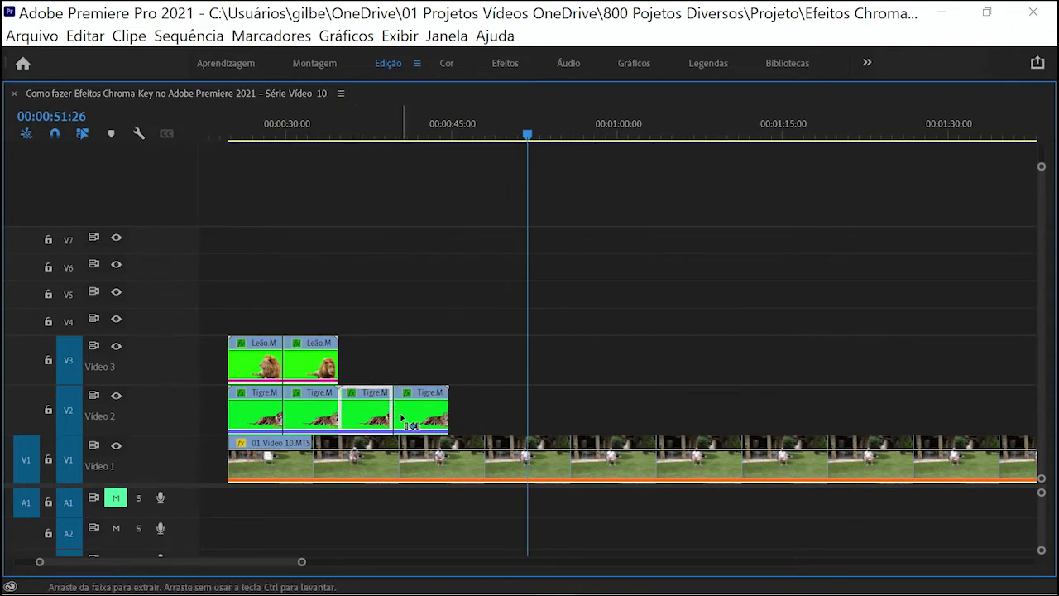
click(419, 419)
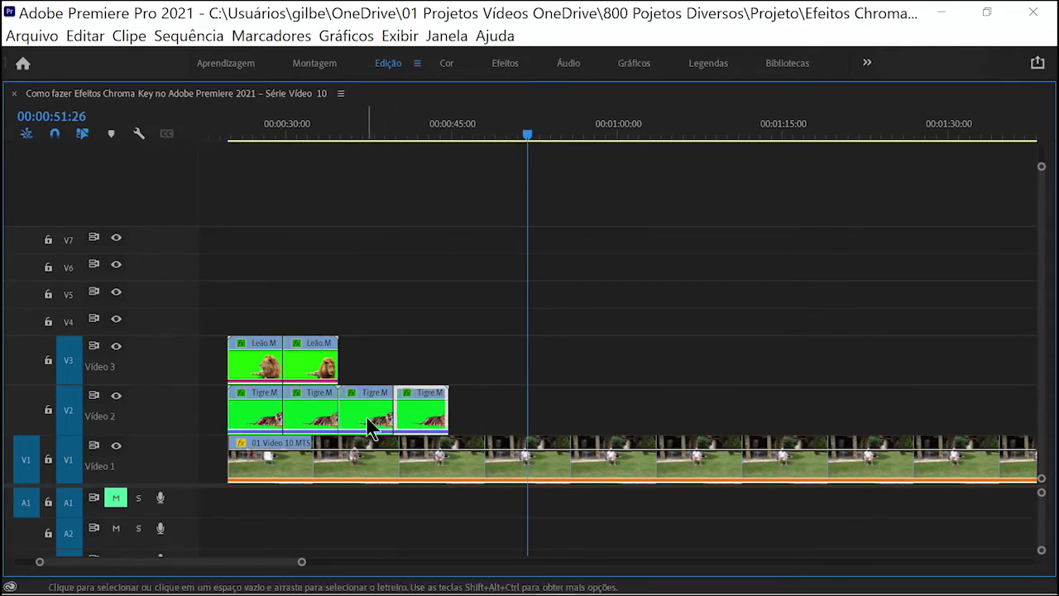
key(shift)
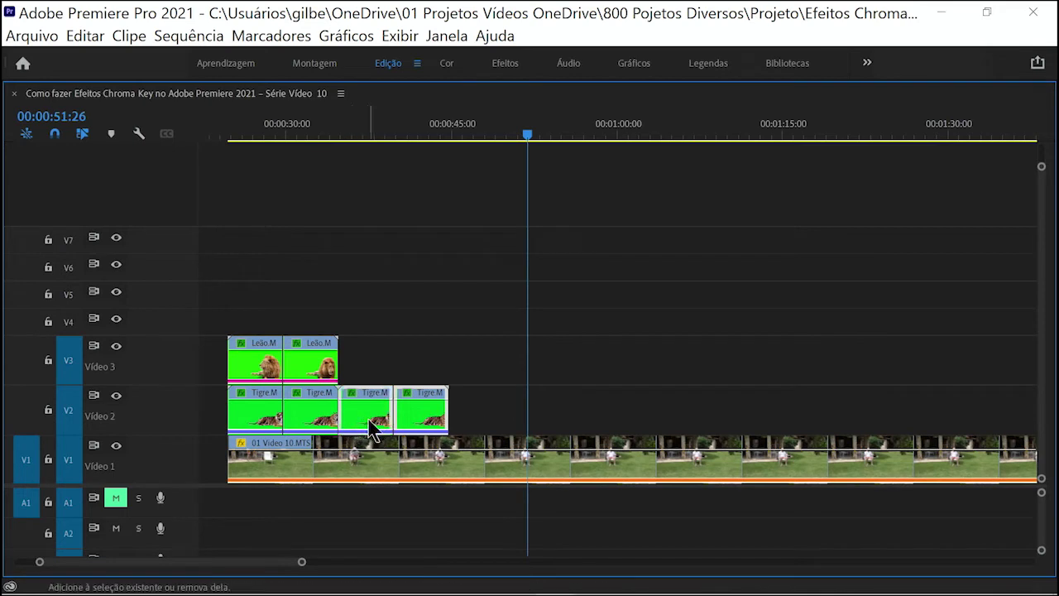
drag(370, 424, 474, 414)
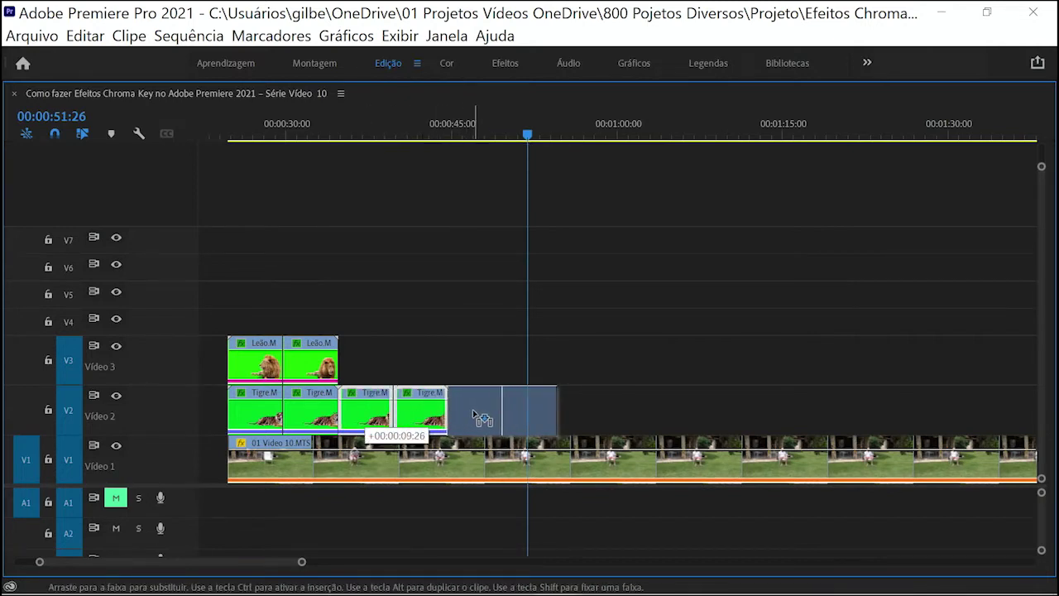
drag(477, 413, 480, 419)
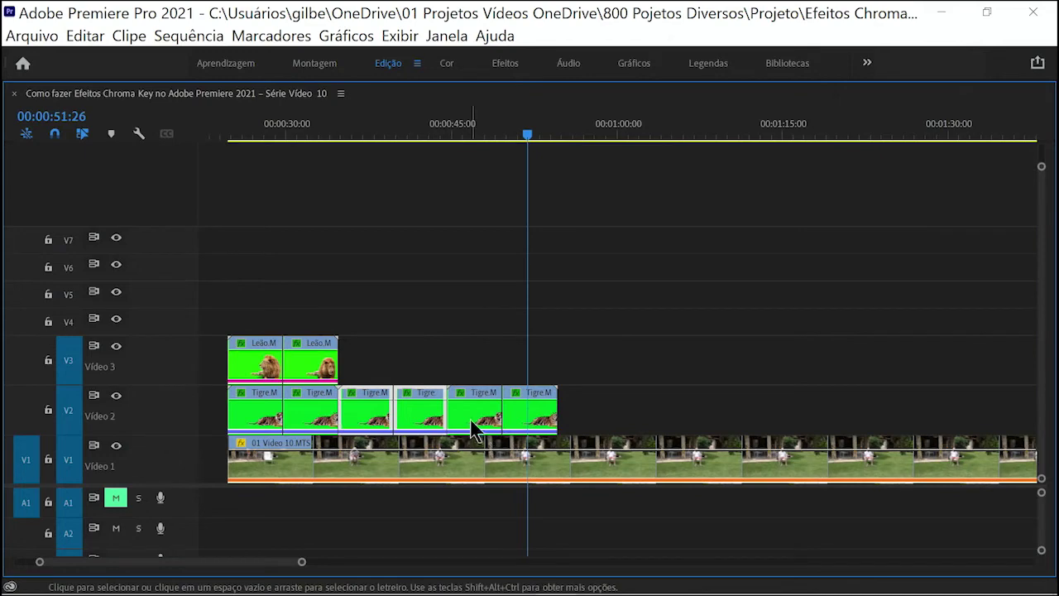
click(475, 412)
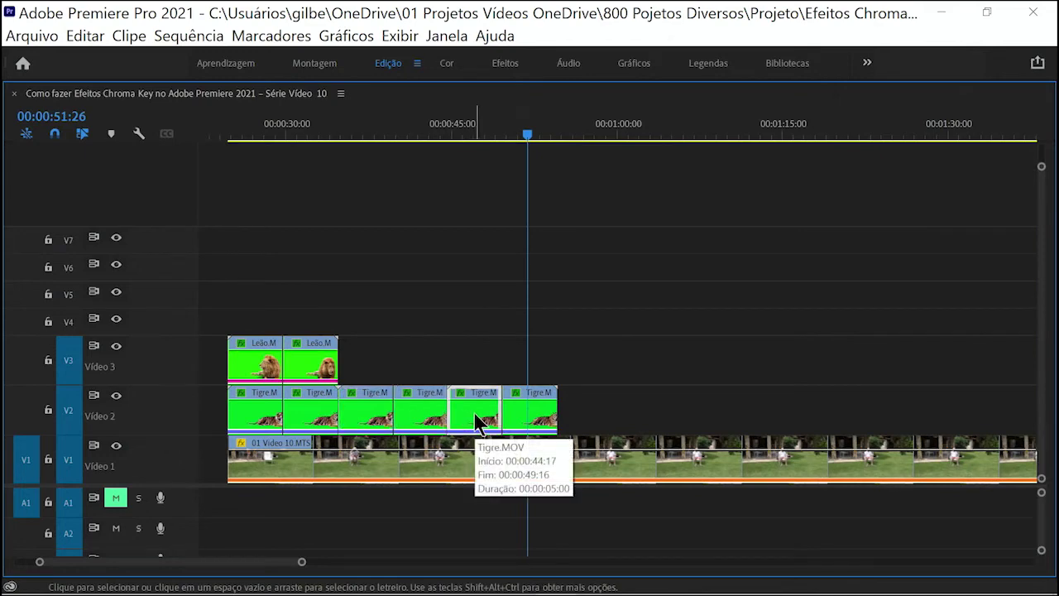
Duplicate the lion clips in pairs until Video 3 holds six, ending with Video 2.
click(258, 372)
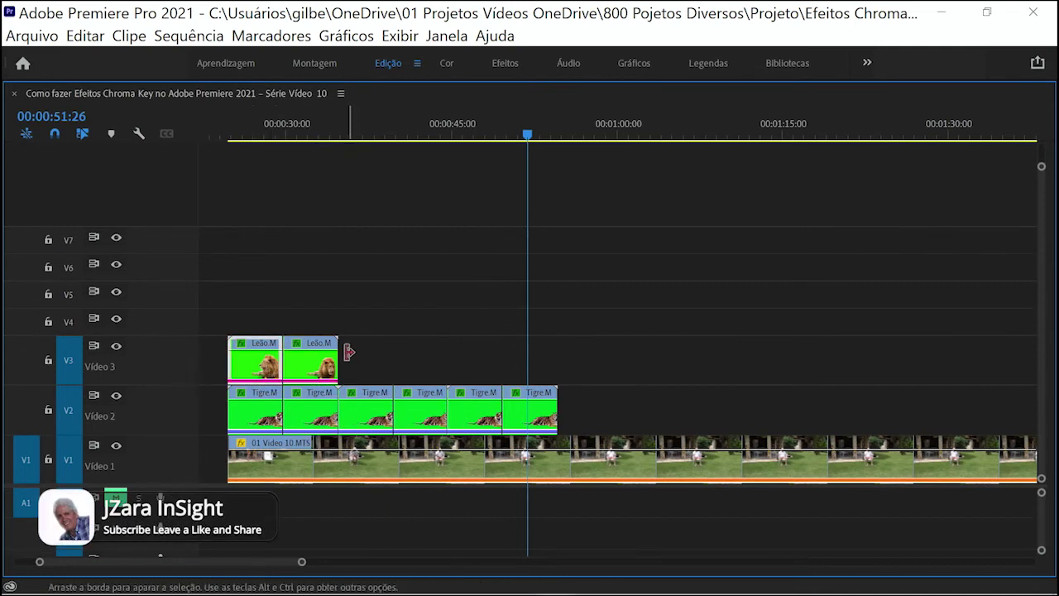
key(shift)
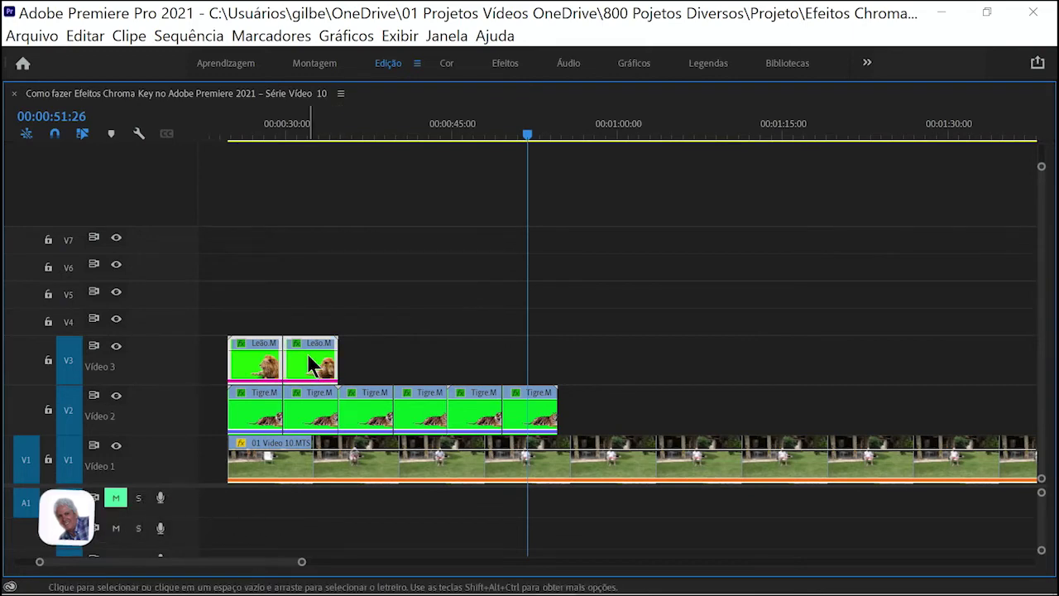
drag(299, 359, 418, 365)
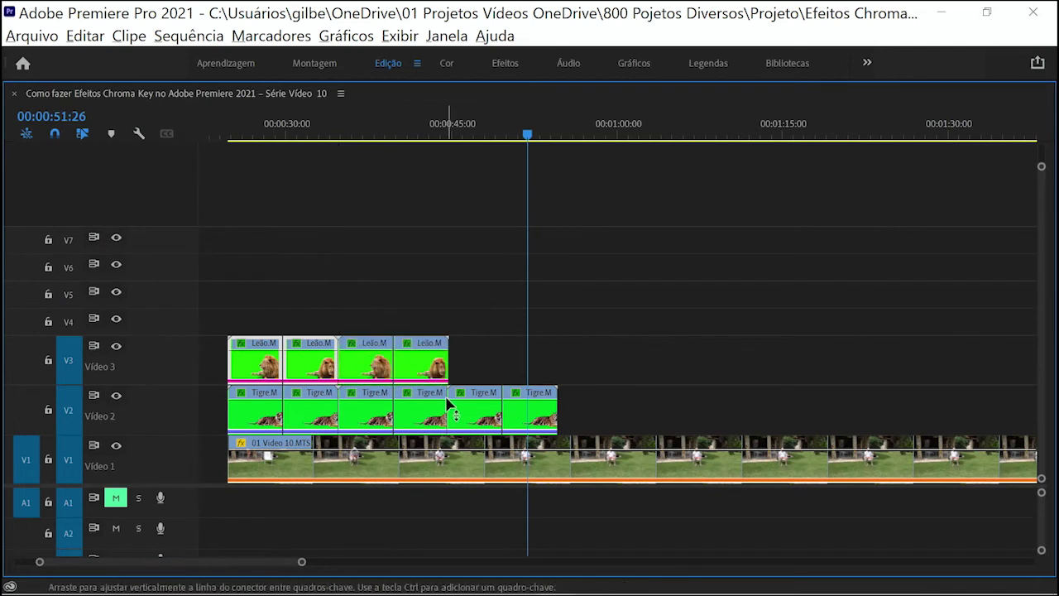
drag(527, 137, 672, 158)
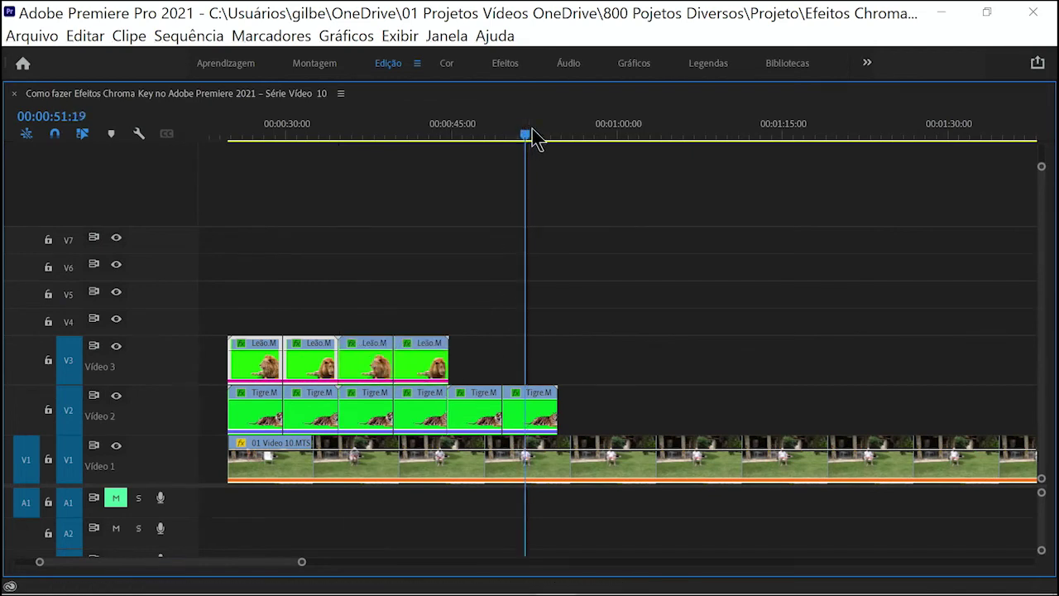
click(370, 372)
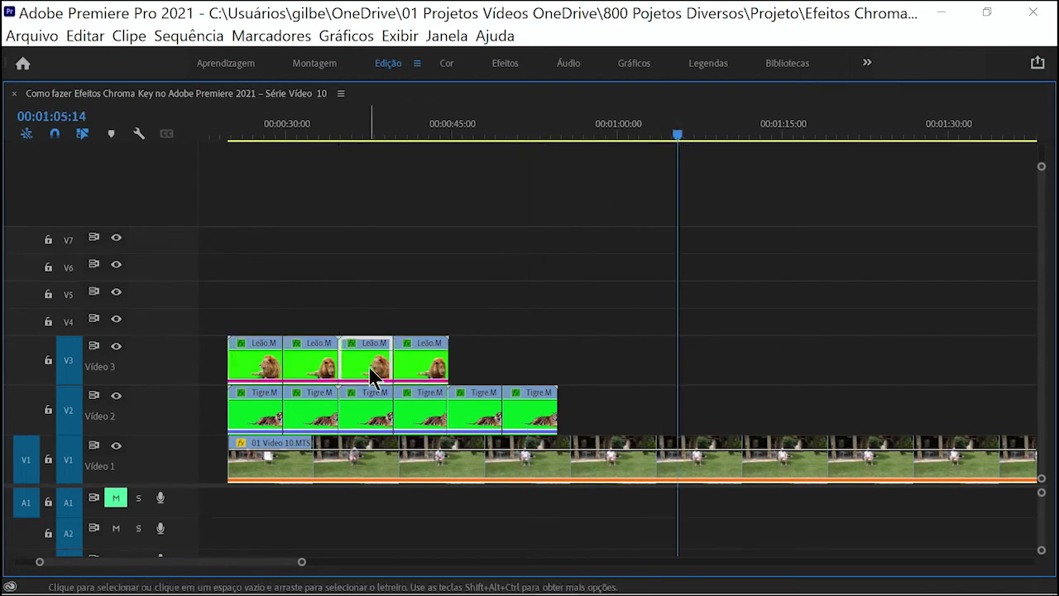
click(436, 372)
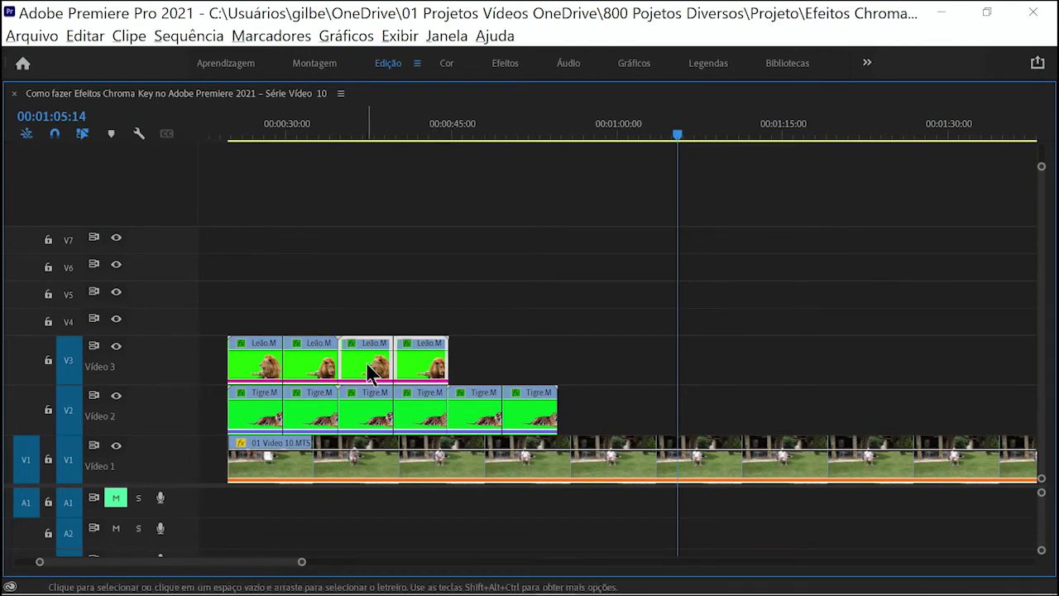
drag(370, 373, 485, 366)
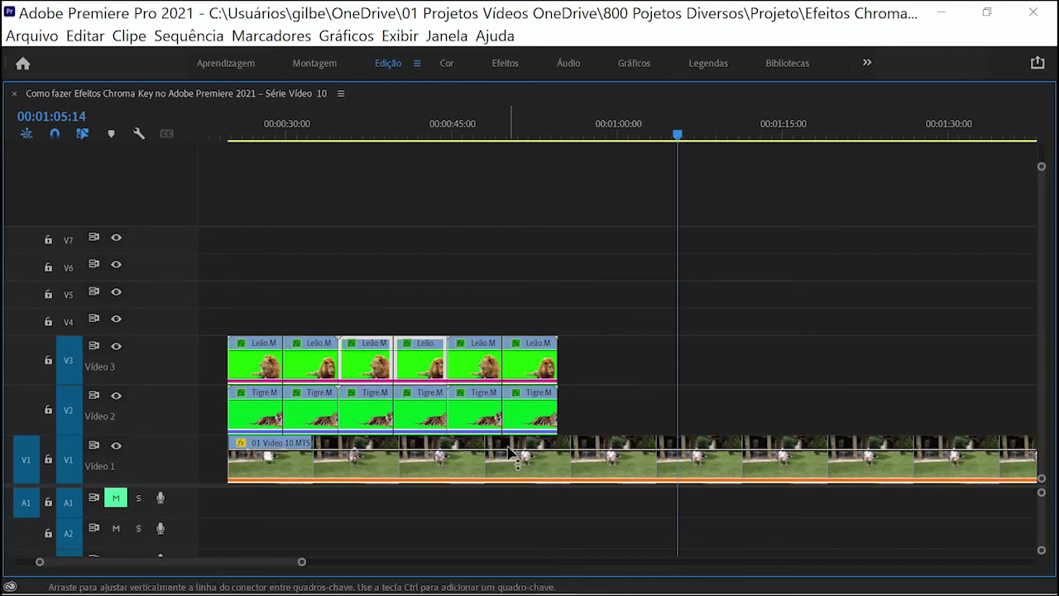
Rewind to 00:00:25:05 and play the composite full-window in the Program monitor.
key(grave)
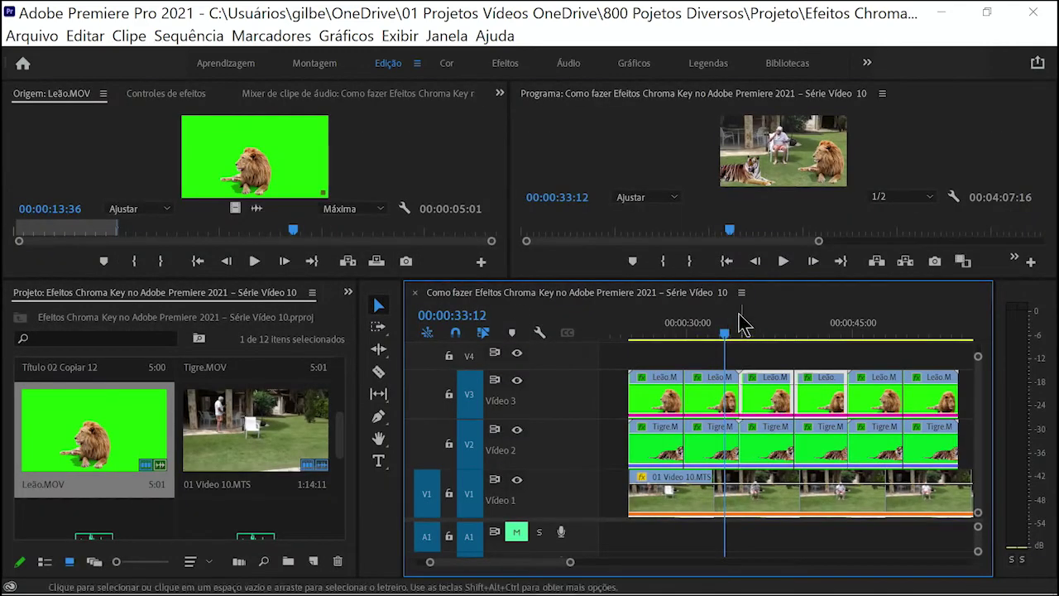
mouse_move(726, 336)
mouse_down()
mouse_move(787, 336)
mouse_move(662, 331)
mouse_up()
click(623, 157)
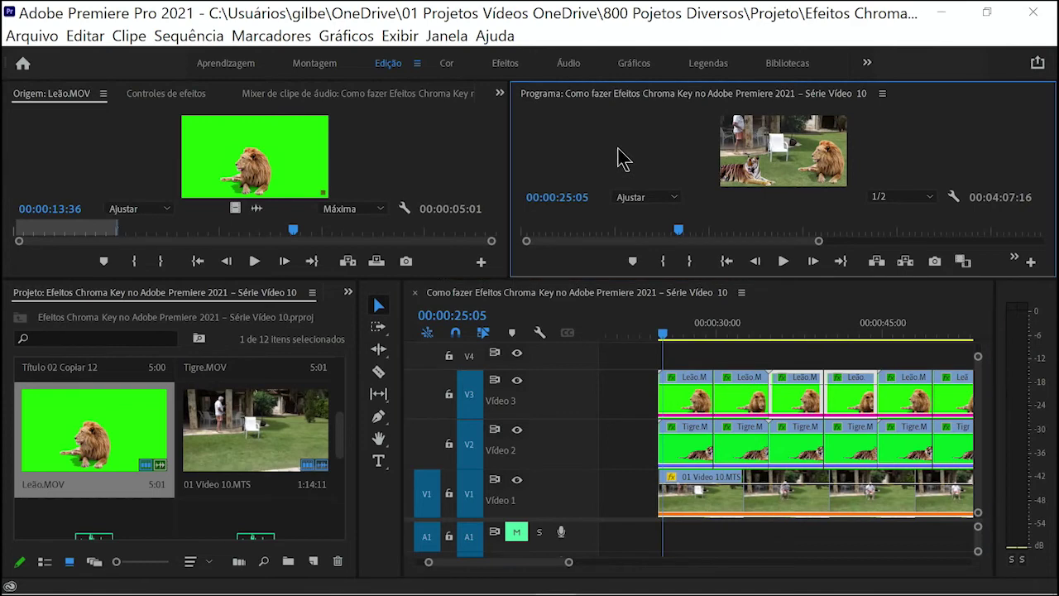
key(grave)
key(space)
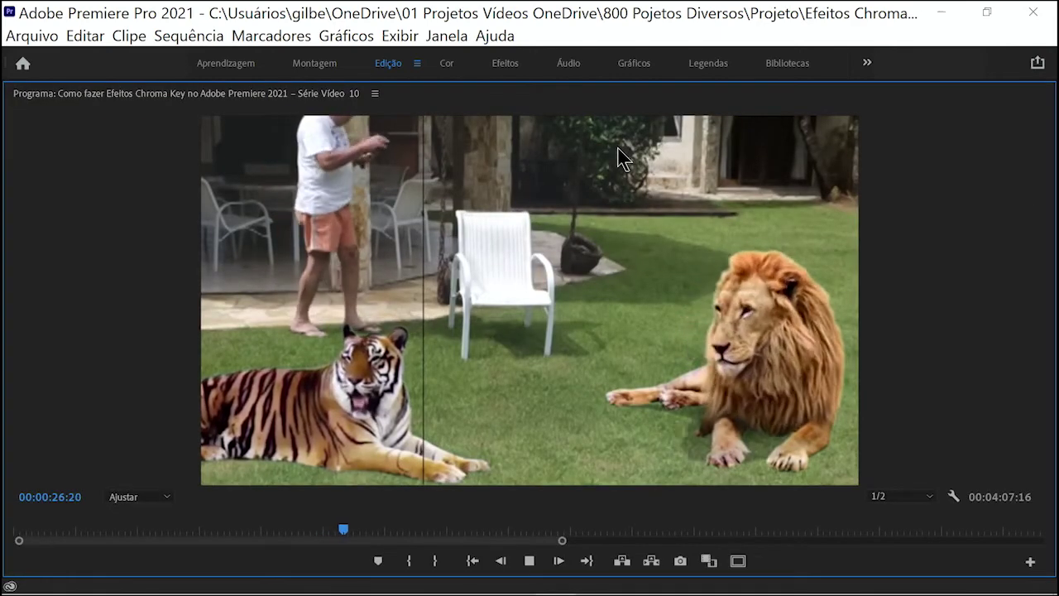